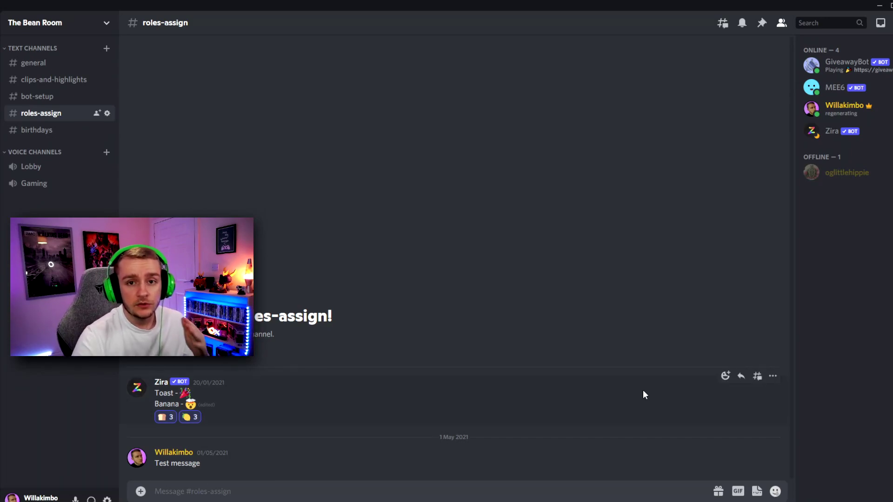
- Copy the link of Zira's Toast and Banana role message and paste it into the message draft in roles-assign
{"action": "left_click", "coordinate": [774, 379]}
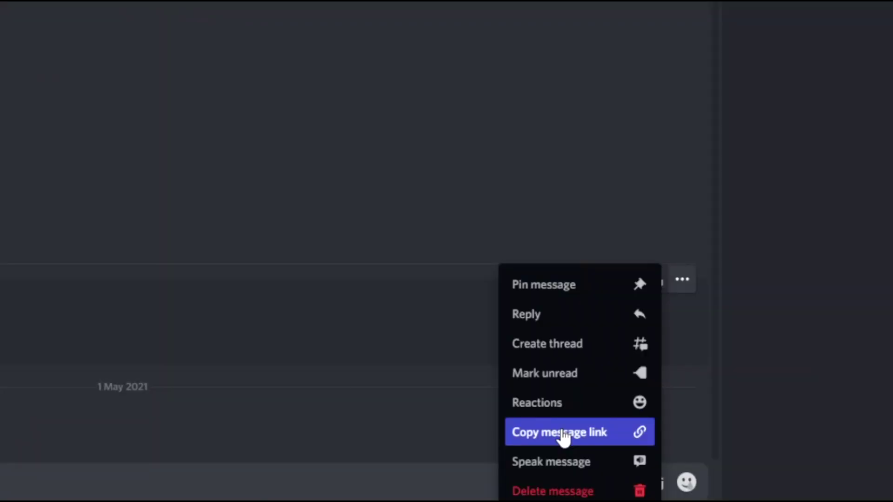
{"action": "left_click", "coordinate": [562, 433]}
{"action": "key", "text": "ctrl+v"}
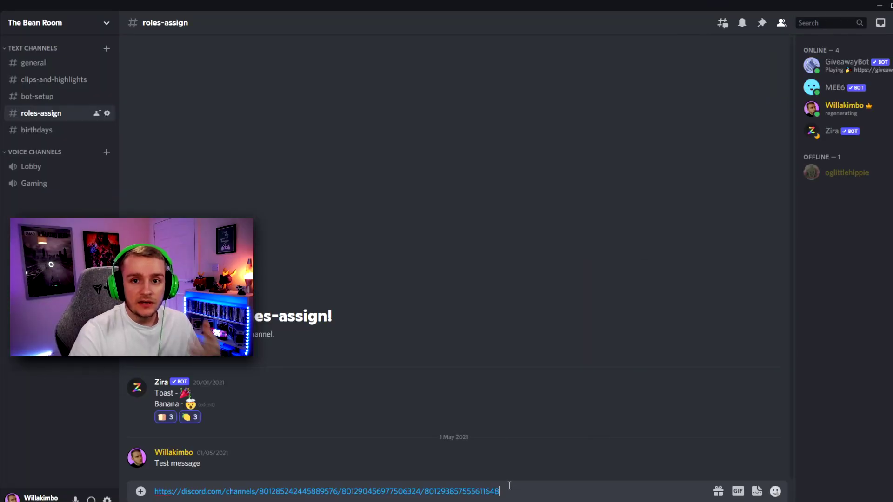
- Cut the message ID from the end of the pasted link and clear the rest of the draft
{"action": "left_click_drag", "start_coordinate": [509, 485], "coordinate": [163, 479]}
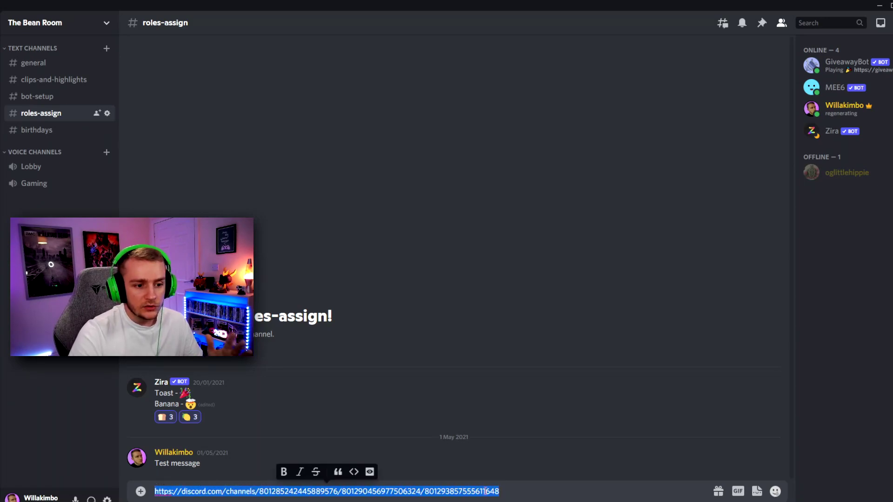
{"action": "left_click_drag", "start_coordinate": [531, 490], "coordinate": [425, 492]}
{"action": "right_click", "coordinate": [425, 491]}
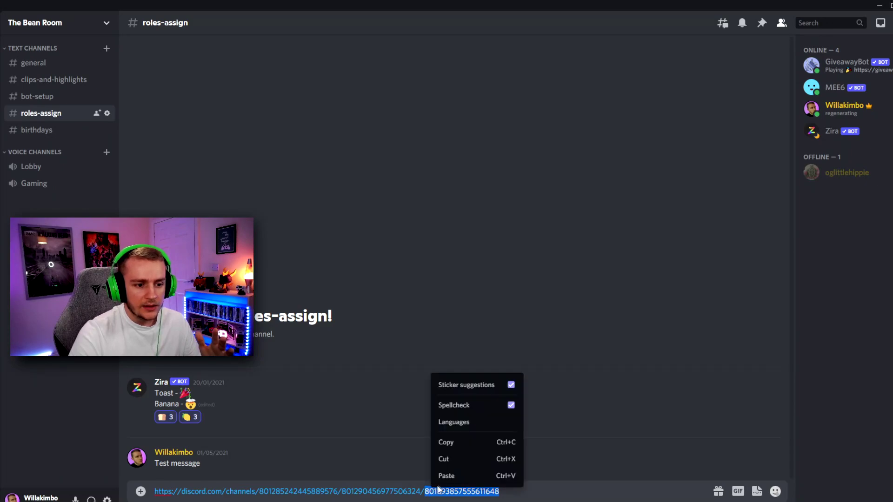
{"action": "left_click", "coordinate": [453, 459]}
{"action": "left_click_drag", "start_coordinate": [439, 492], "coordinate": [149, 473]}
{"action": "key", "text": "BackSpace"}
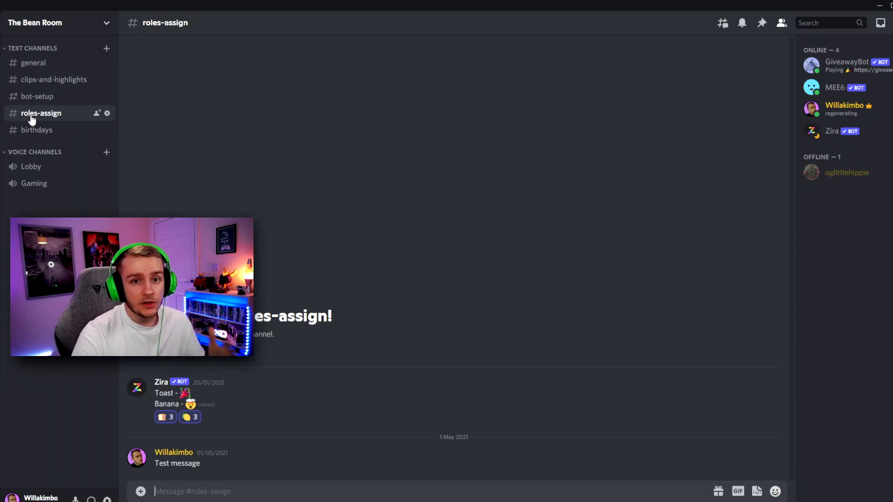
{"action": "left_click", "coordinate": [35, 99]}
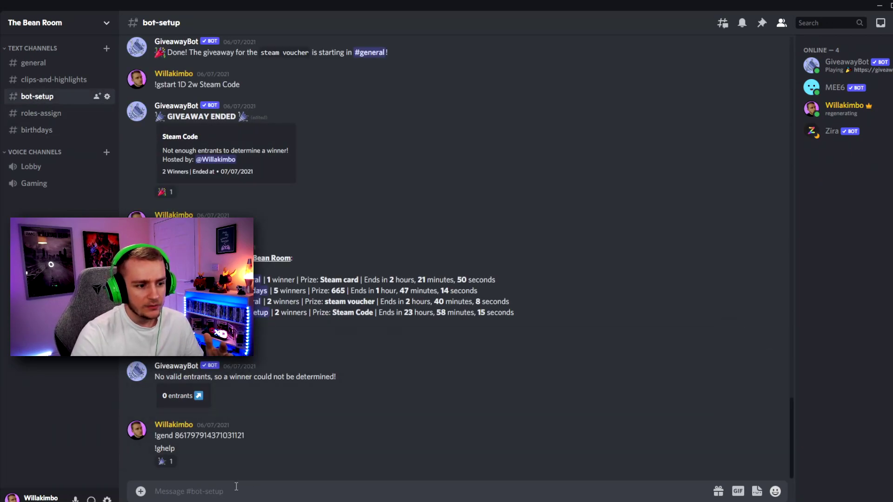
{"action": "type", "text": "z"}
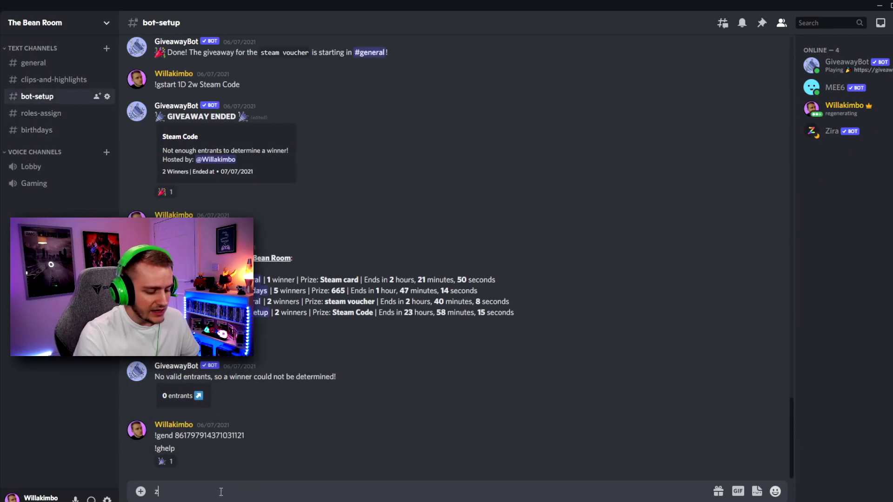
{"action": "type", "text": "/e"}
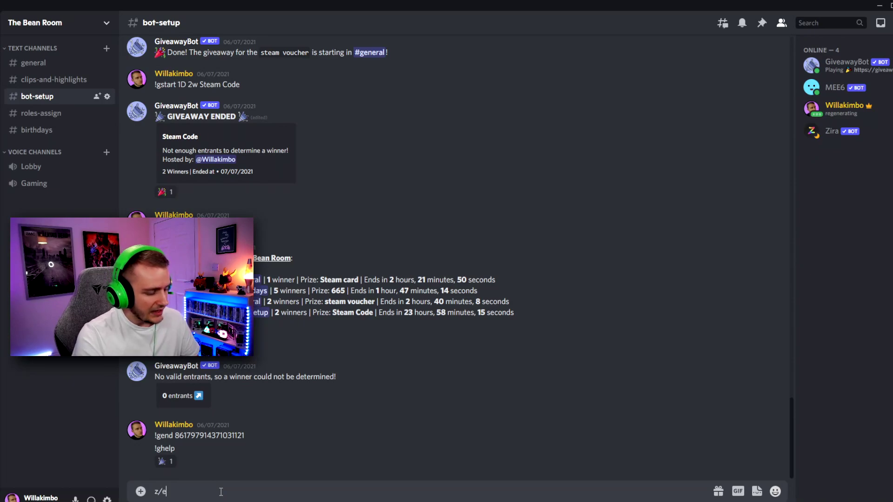
{"action": "type", "text": "dit"}
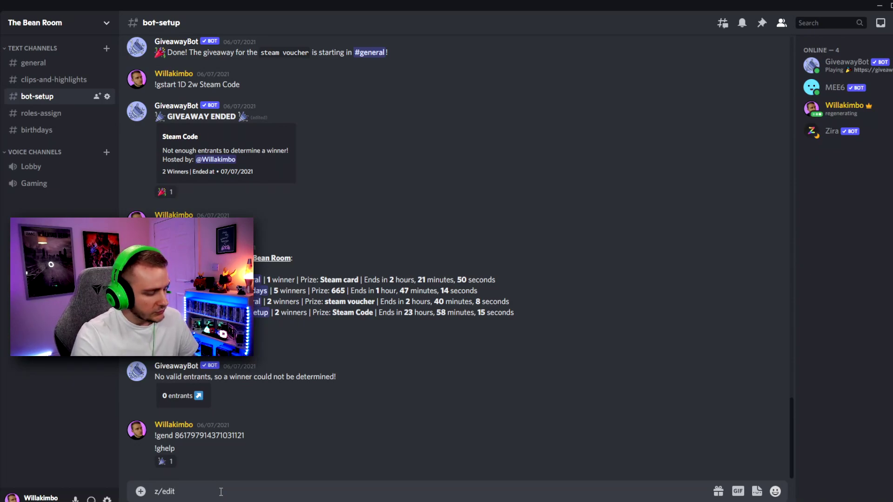
{"action": "key", "text": "ctrl+v"}
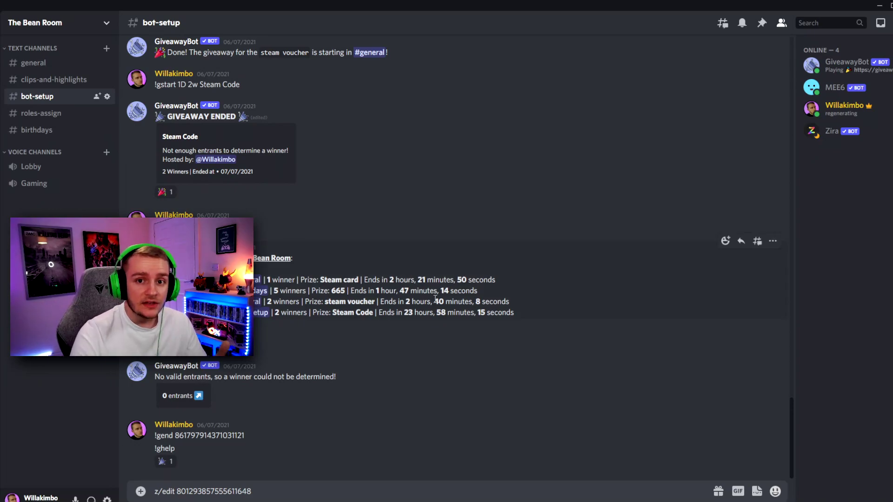
- Copy the Toast, Apple and Lemon list with its emojis from the earlier z/message conversation in bot-setup
{"action": "scroll", "coordinate": [404, 178], "scroll_direction": "up", "scroll_amount": 20}
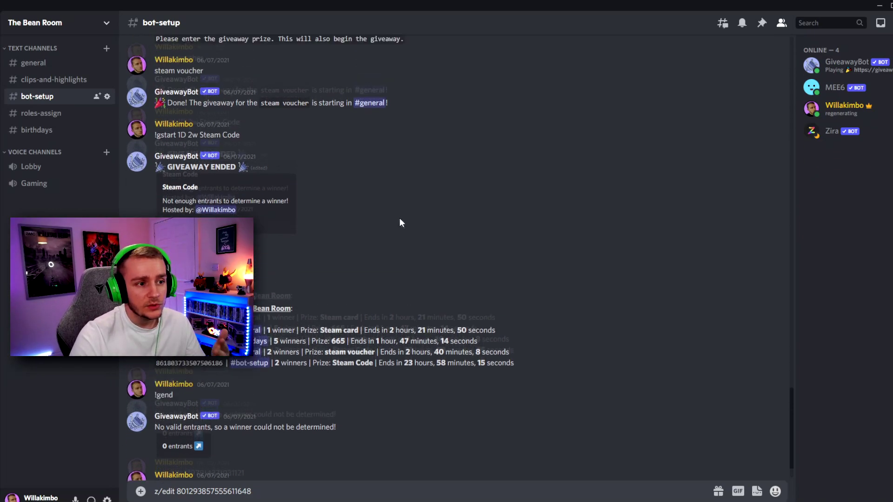
{"action": "scroll", "coordinate": [404, 183], "scroll_direction": "up", "scroll_amount": 20}
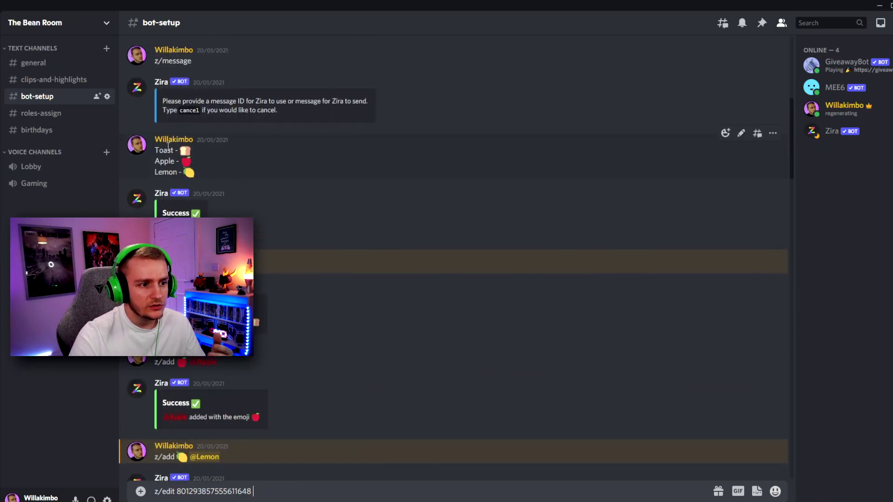
{"action": "left_click_drag", "start_coordinate": [157, 151], "coordinate": [191, 173]}
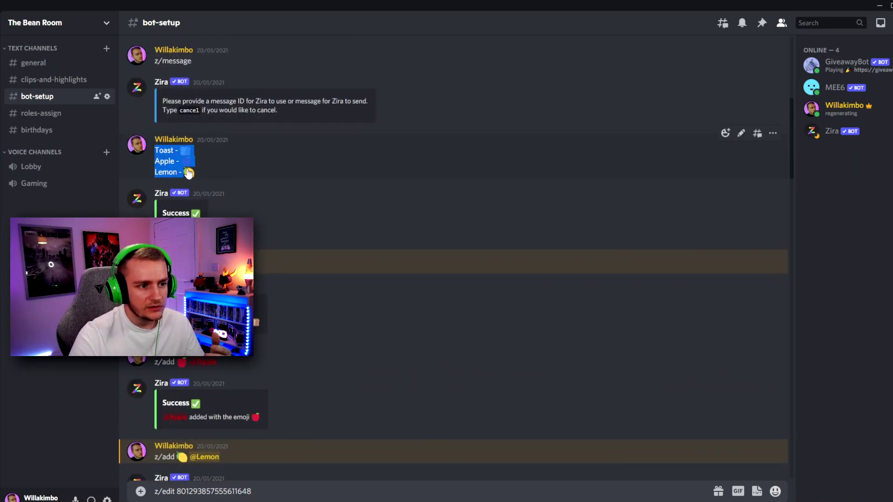
{"action": "right_click", "coordinate": [166, 167]}
{"action": "left_click", "coordinate": [179, 175]}
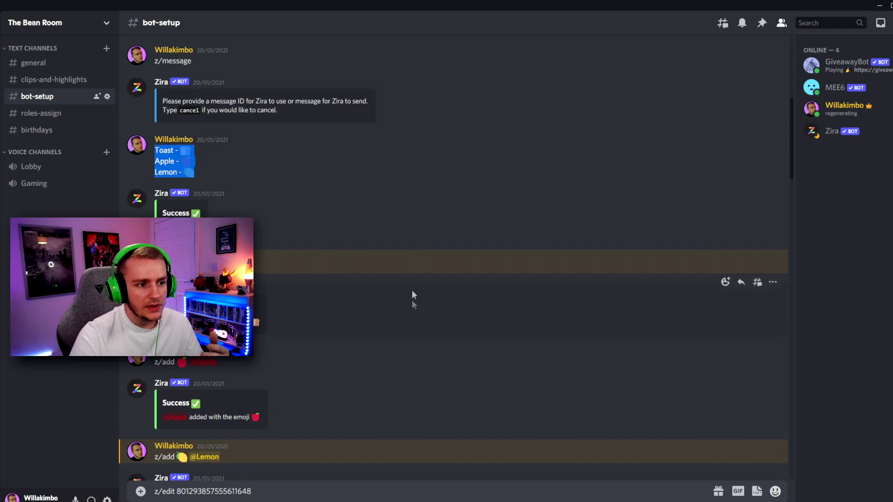
- Paste the list beneath the z/edit command, replace Apple with Orange and an orange circle emoji, send it and check the message in roles-assign
{"action": "scroll", "coordinate": [411, 289], "scroll_direction": "down", "scroll_amount": 20}
{"action": "scroll", "coordinate": [304, 436], "scroll_direction": "down", "scroll_amount": 8}
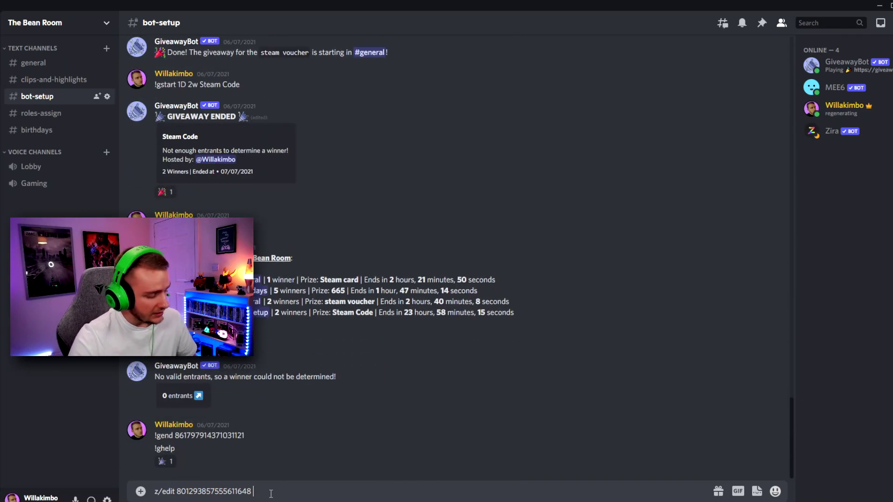
{"action": "key", "text": "shift+Return"}
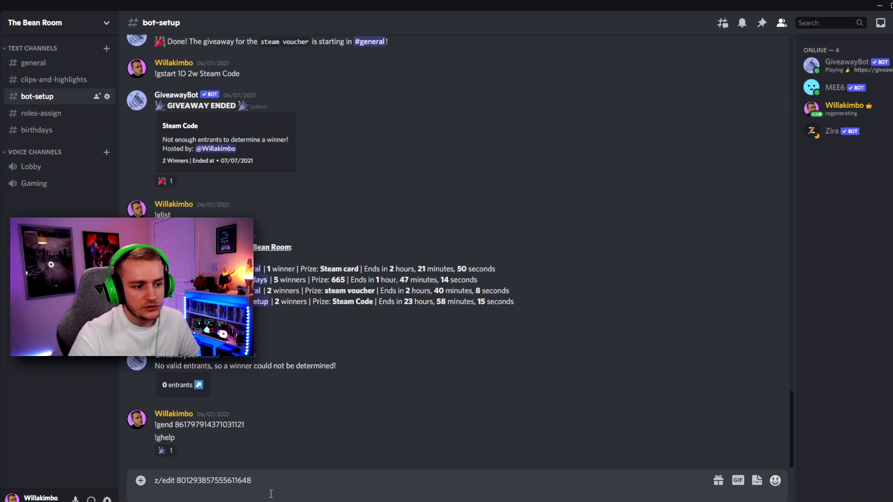
{"action": "right_click", "coordinate": [271, 494]}
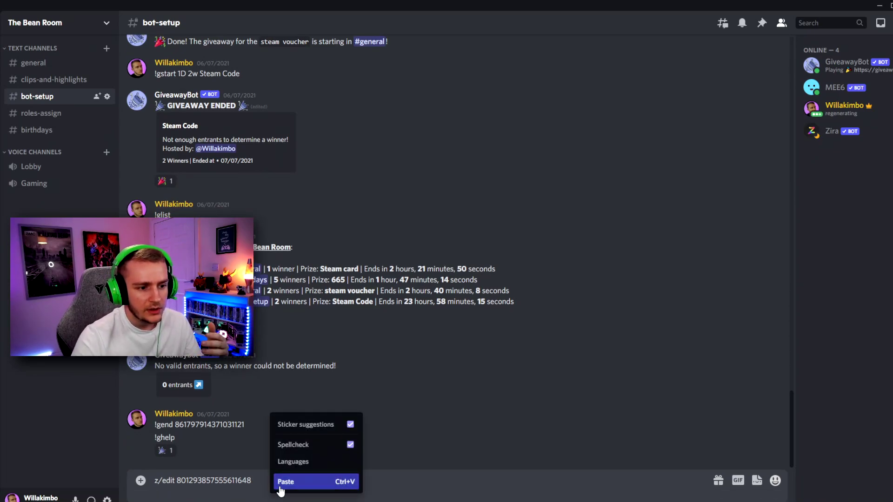
{"action": "left_click", "coordinate": [281, 481]}
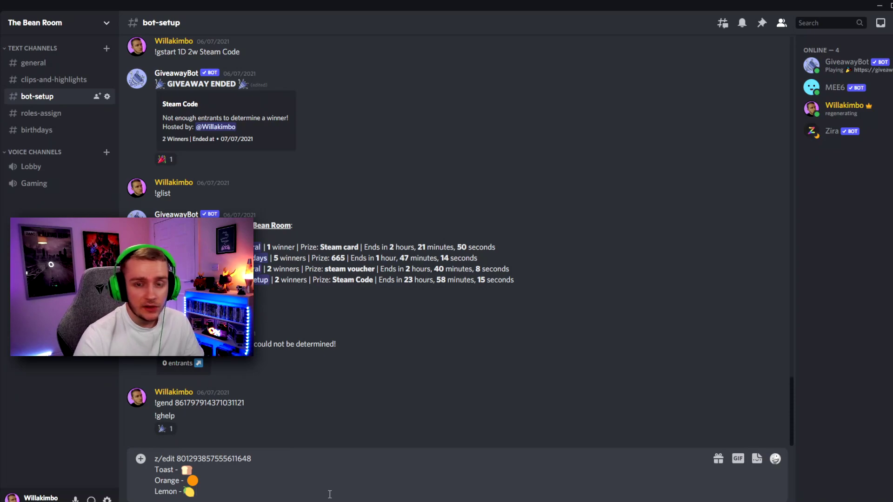
{"action": "key", "text": "Return"}
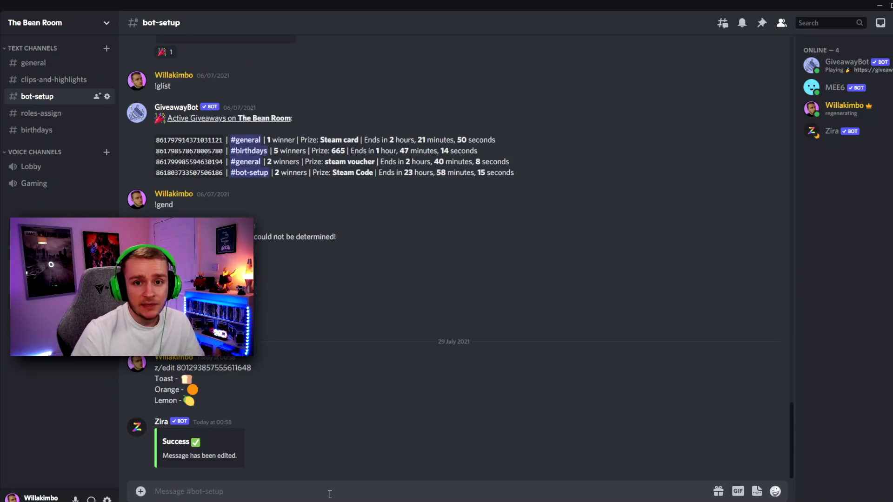
{"action": "key", "text": "alt+Down"}
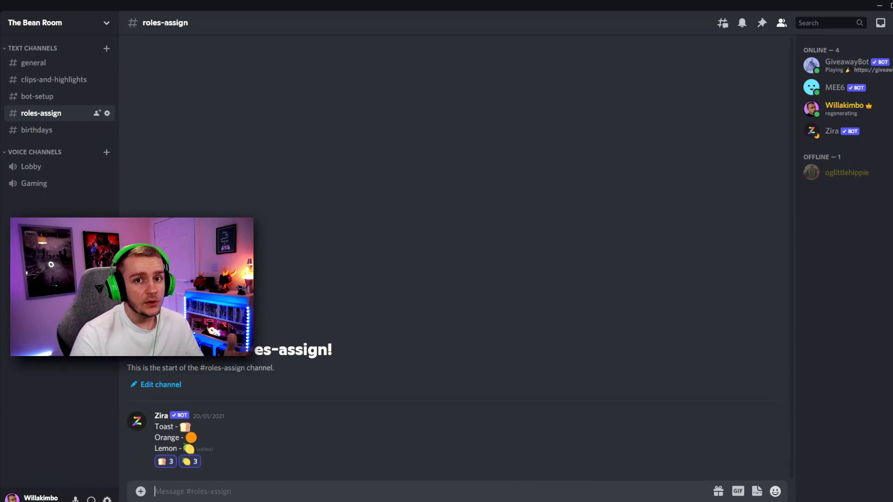
- In bot-setup, send "z/message" followed by the role message's ID copied from the z/edit command
{"action": "left_click", "coordinate": [48, 95]}
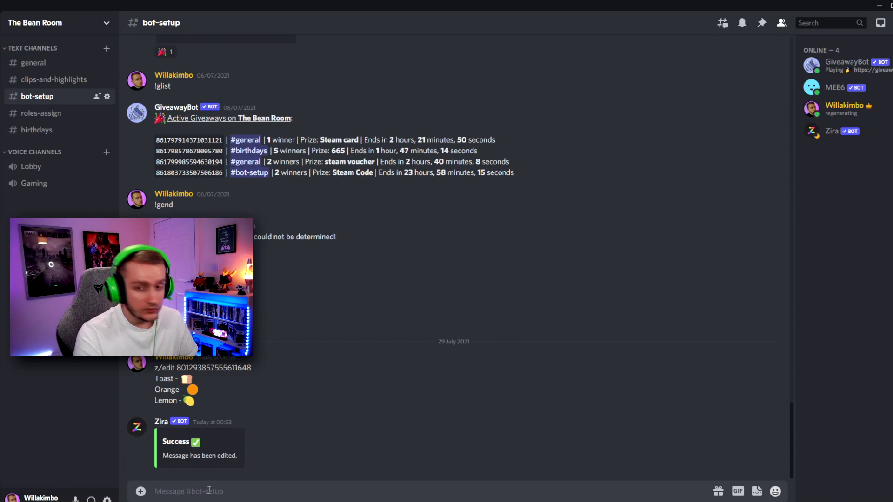
{"action": "type", "text": "z/mes"}
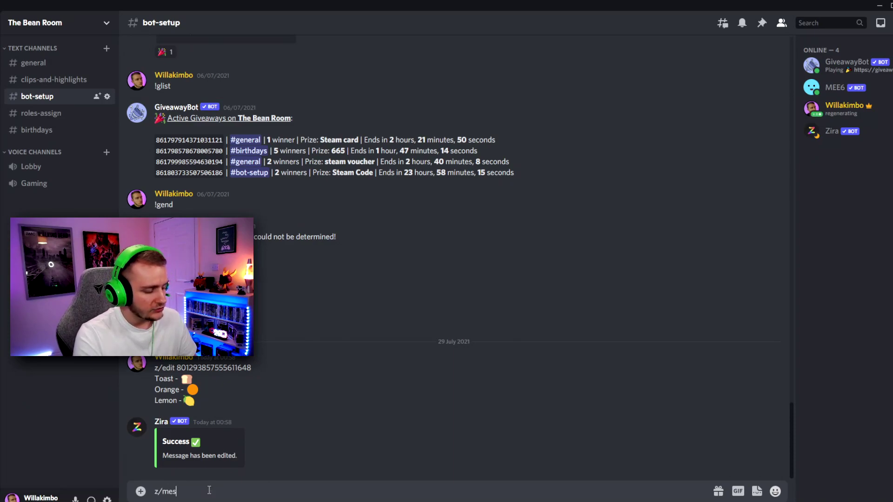
{"action": "type", "text": "sage"}
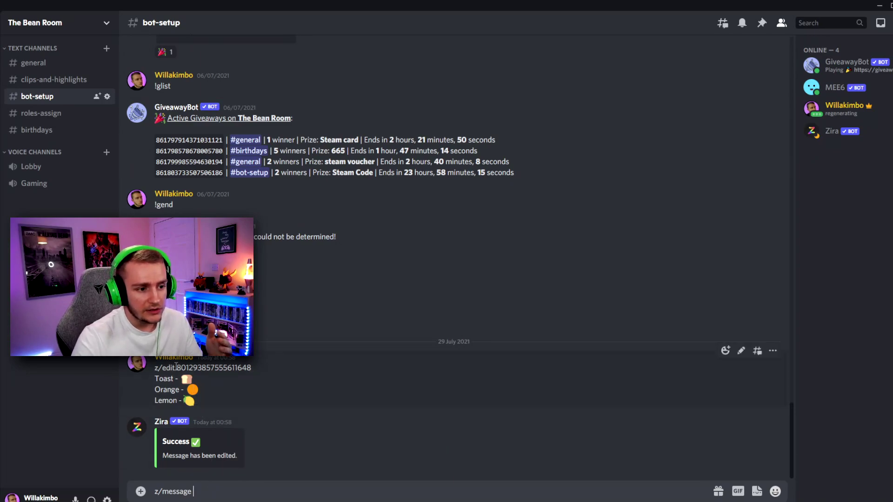
{"action": "left_click_drag", "start_coordinate": [176, 367], "coordinate": [238, 369]}
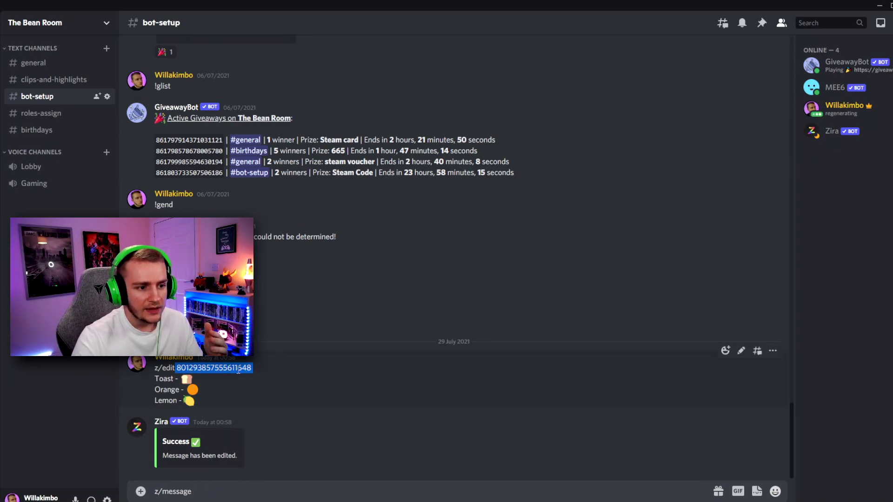
{"action": "right_click", "coordinate": [238, 370]}
{"action": "left_click", "coordinate": [265, 321]}
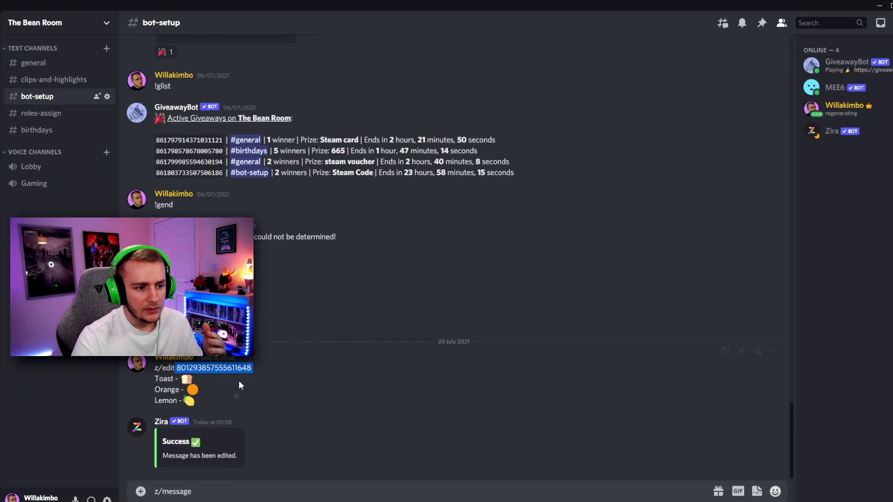
{"action": "left_click", "coordinate": [205, 496]}
{"action": "key", "text": "ctrl+v"}
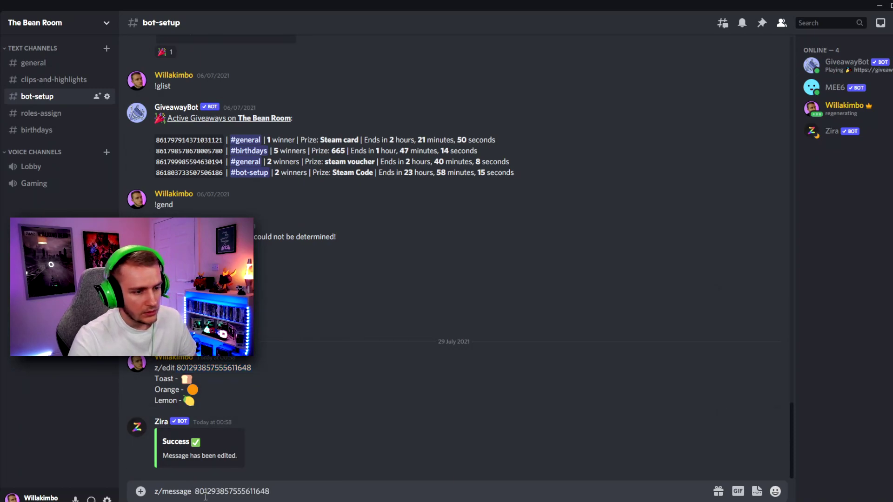
{"action": "key", "text": "Return"}
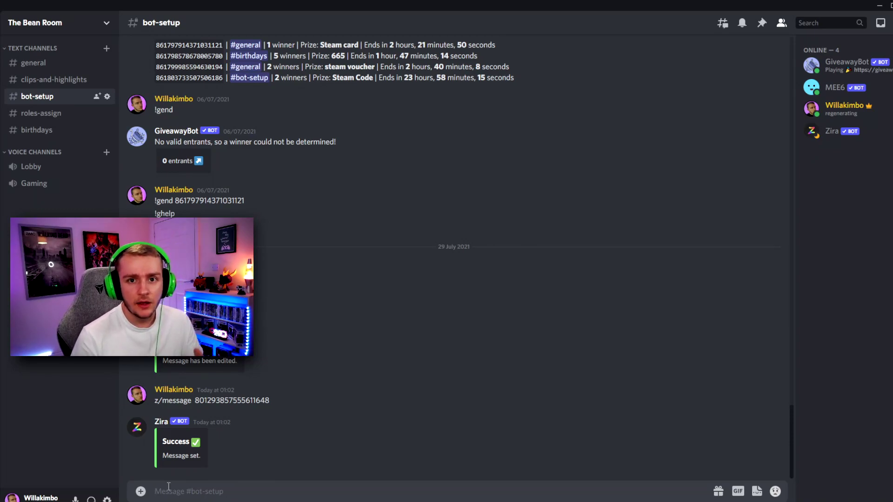
{"action": "type", "text": "z/add"}
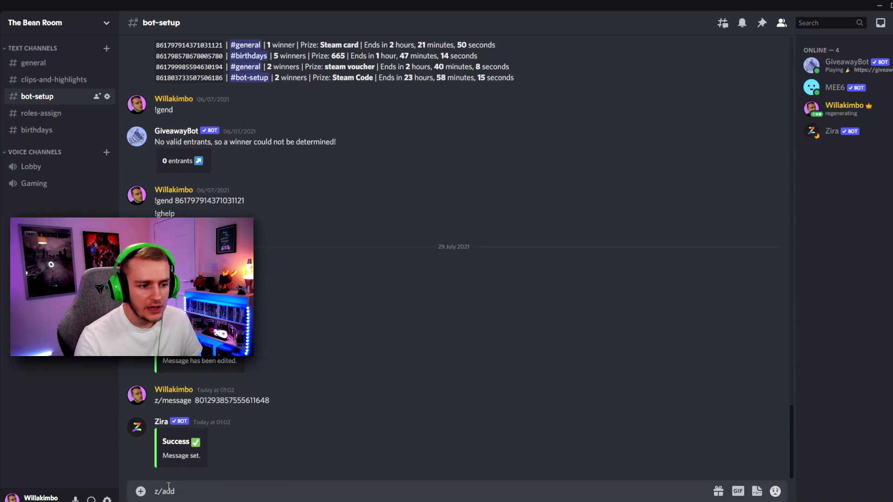
{"action": "left_click", "coordinate": [775, 492]}
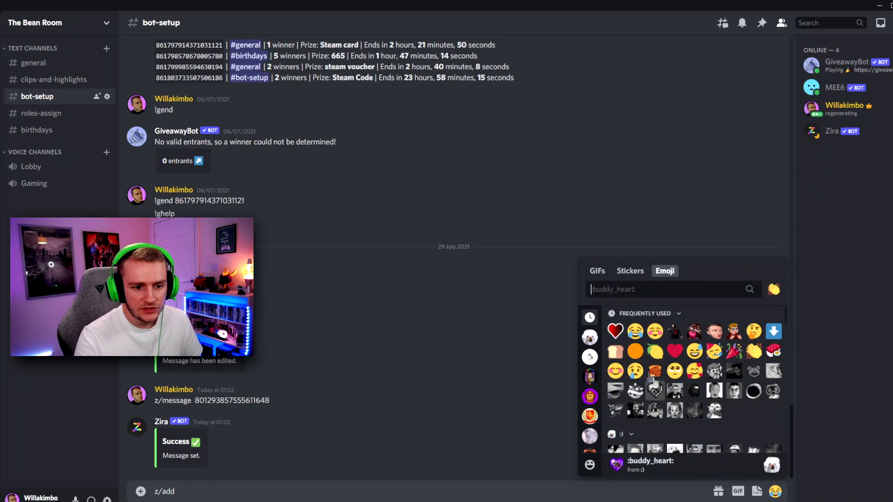
{"action": "left_click", "coordinate": [636, 351]}
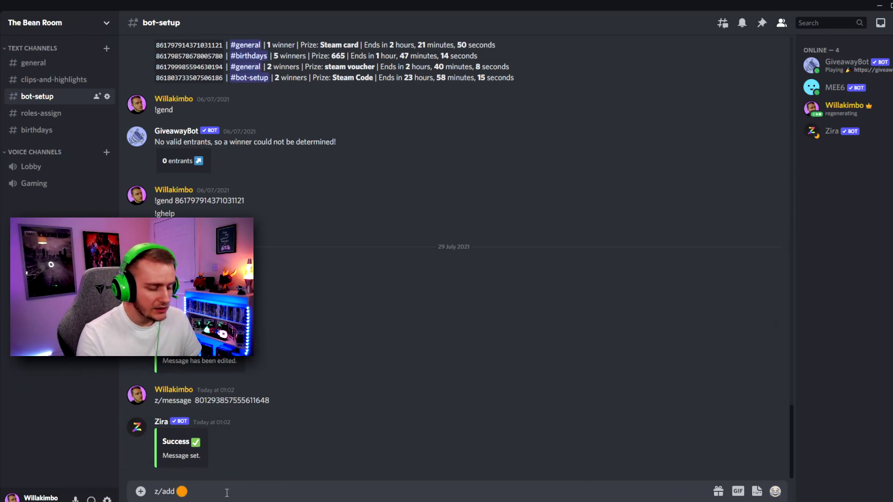
{"action": "type", "text": "@or"}
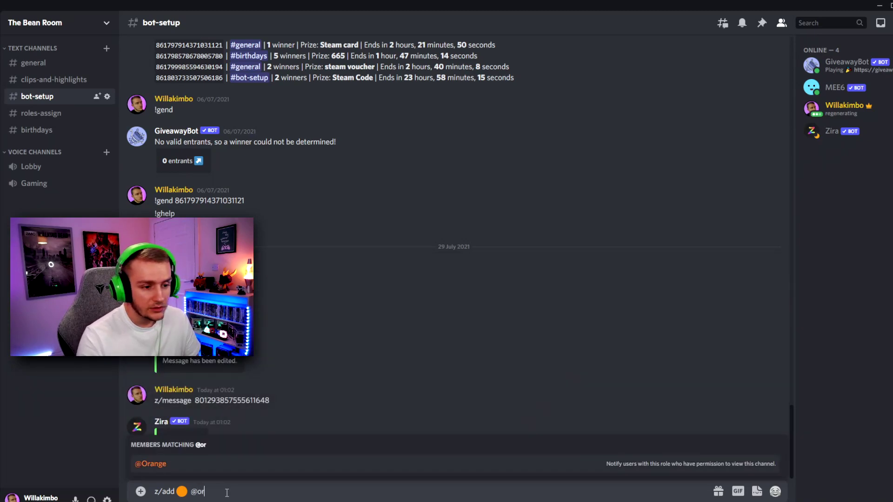
{"action": "left_click", "coordinate": [234, 460]}
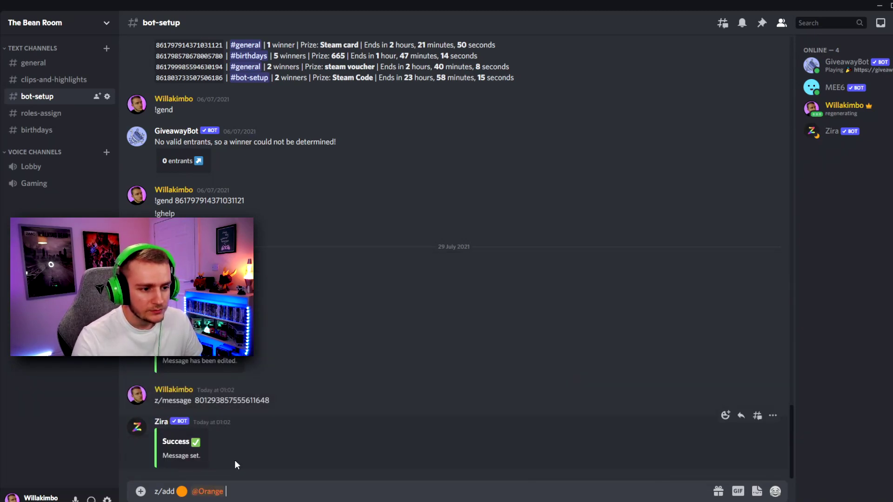
{"action": "key", "text": "Return"}
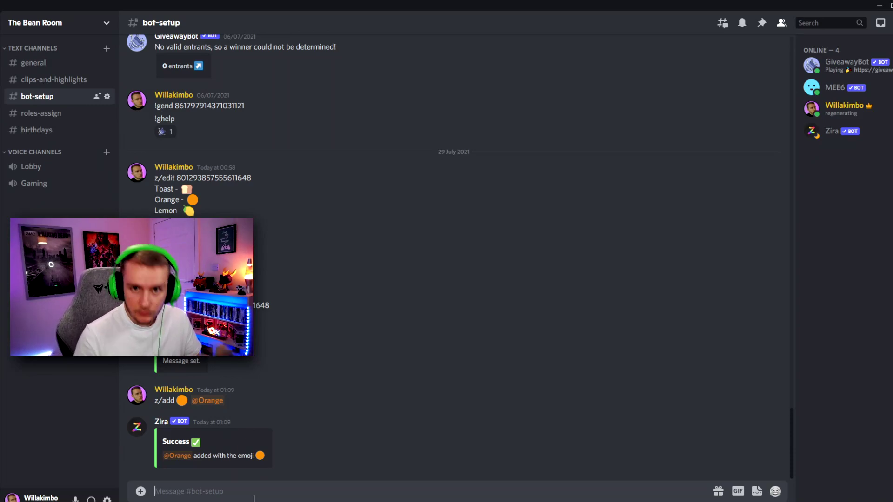
- React to Zira's role message in roles-assign with the orange circle emoji
{"action": "left_click", "coordinate": [39, 114]}
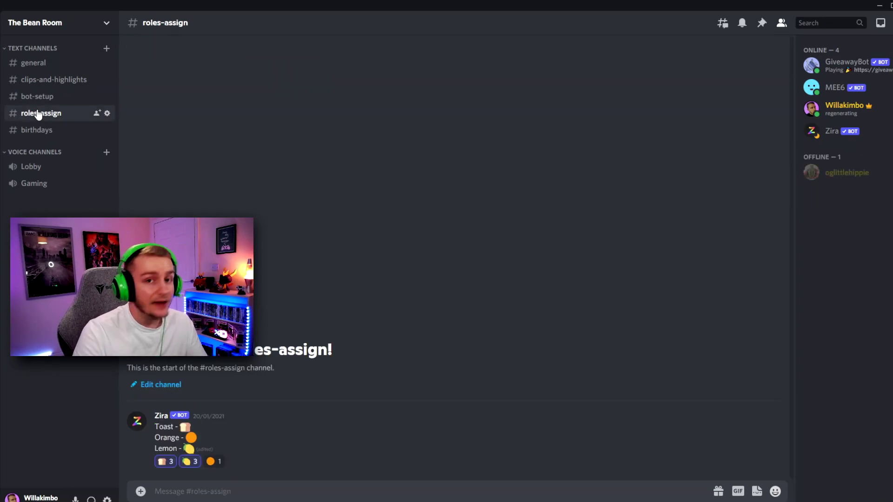
{"action": "left_click", "coordinate": [214, 463]}
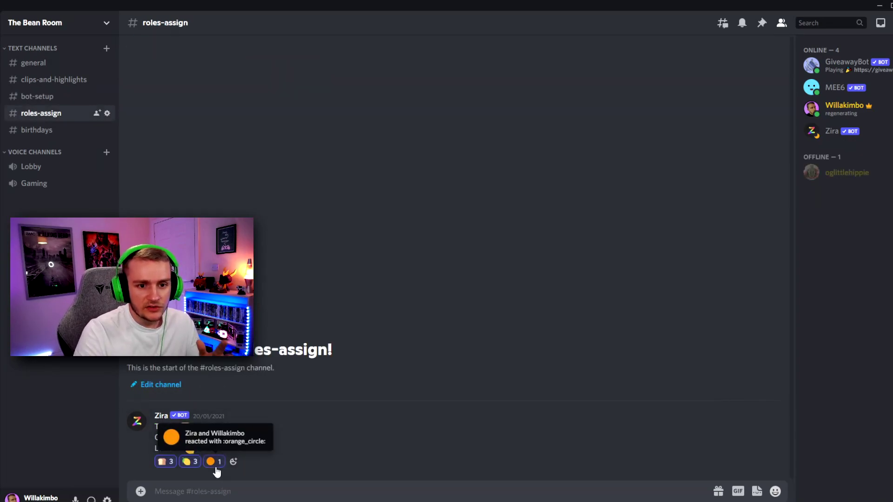
- View the roles assigned on the server owner's member profile
{"action": "left_click", "coordinate": [833, 111]}
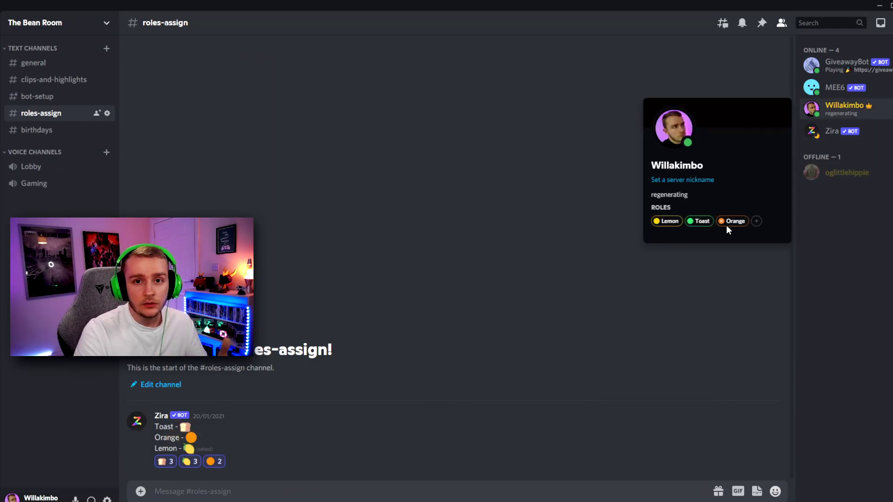
{"action": "left_click", "coordinate": [462, 490]}
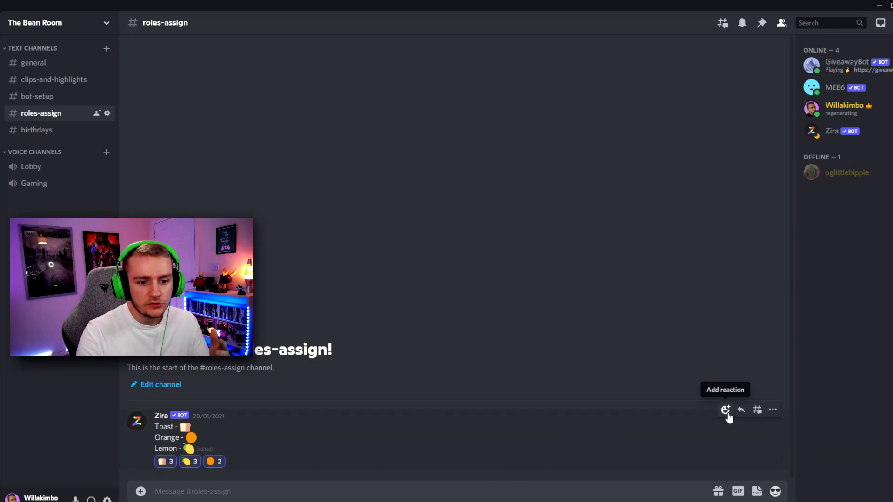
- React to Zira's role message with the apple emoji and check the roles on the server owner's profile
{"action": "left_click", "coordinate": [725, 410]}
{"action": "type", "text": "app"}
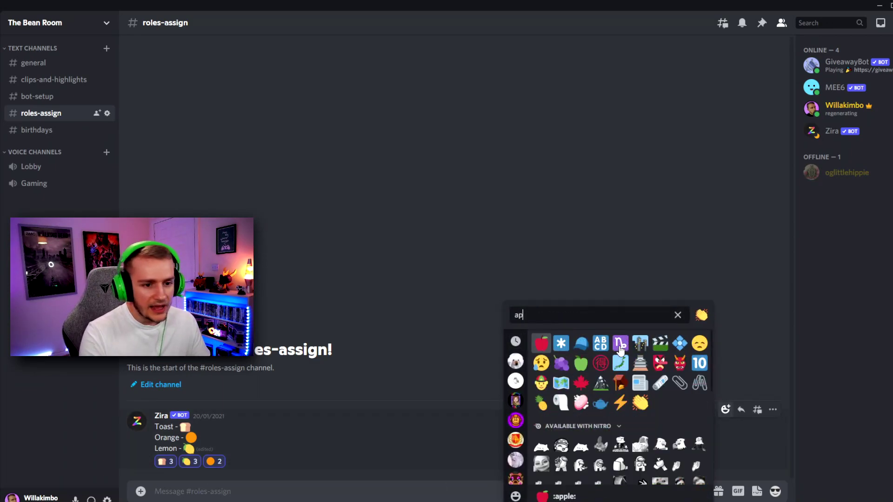
{"action": "left_click", "coordinate": [533, 344]}
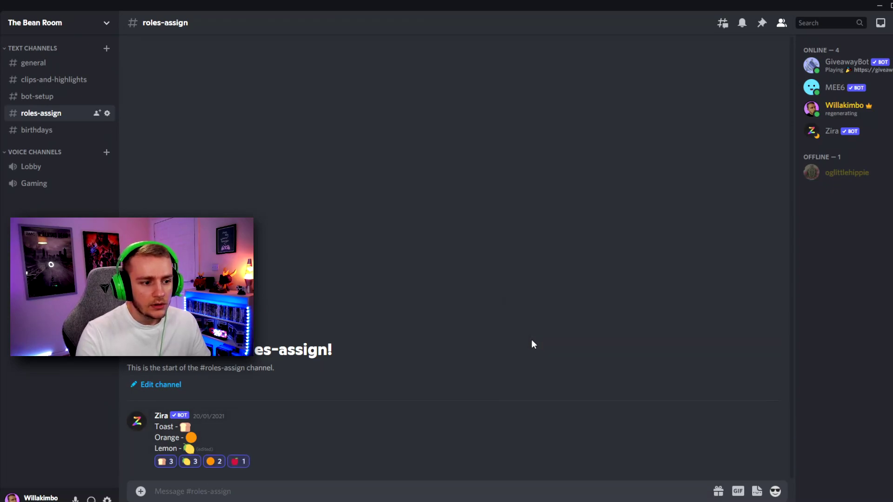
{"action": "left_click", "coordinate": [841, 110]}
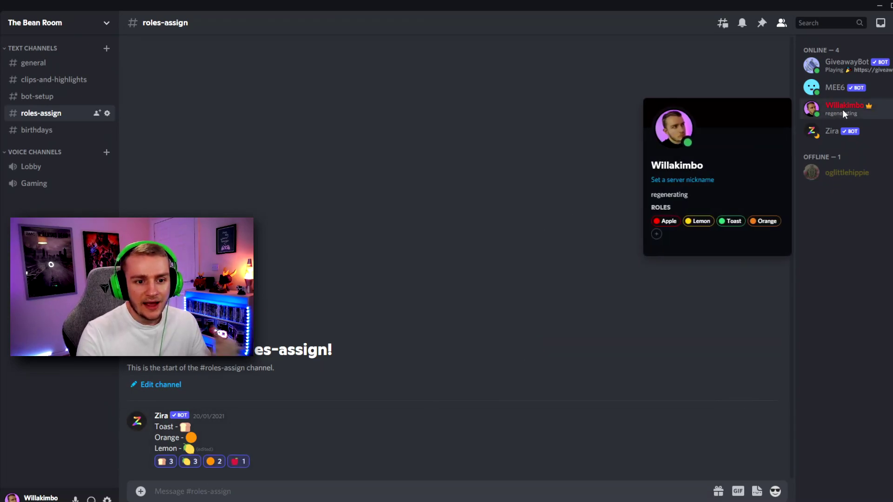
{"action": "left_click", "coordinate": [259, 496]}
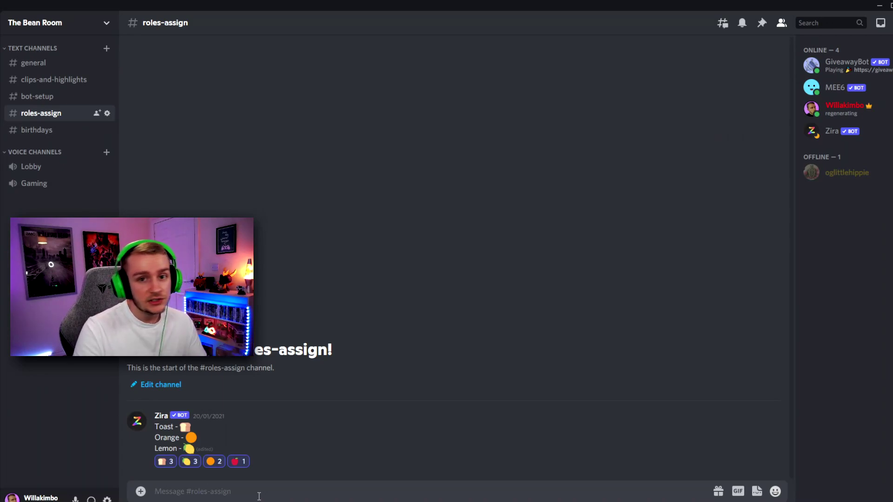
- Delete the Apple role in the server settings and recheck the roles on the server owner's profile
{"action": "left_click", "coordinate": [69, 29]}
{"action": "left_click", "coordinate": [54, 88]}
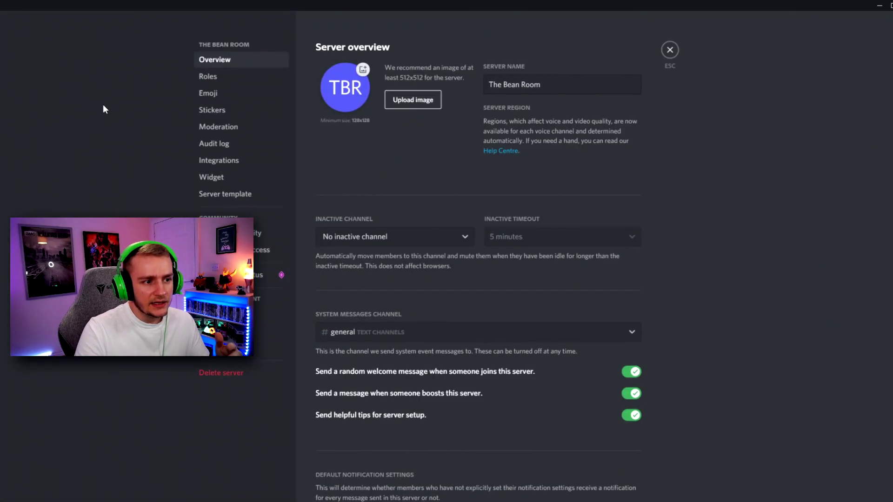
{"action": "left_click", "coordinate": [225, 78]}
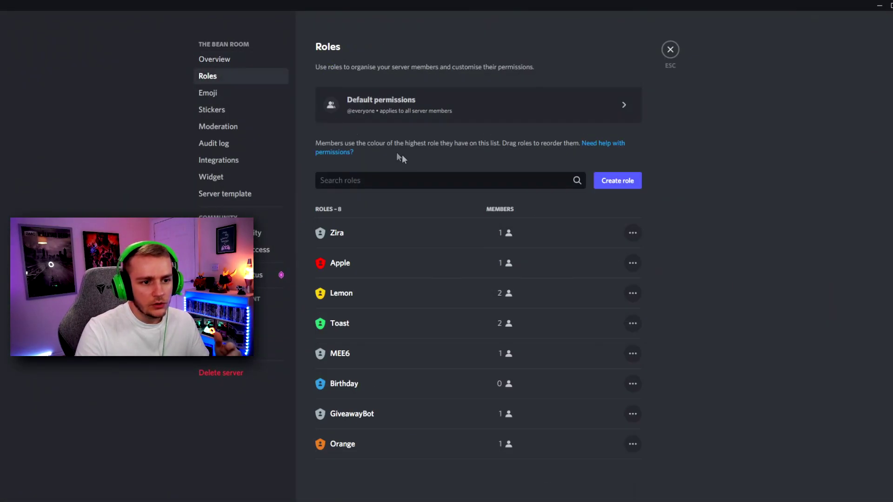
{"action": "left_click", "coordinate": [632, 263]}
{"action": "left_click", "coordinate": [649, 296]}
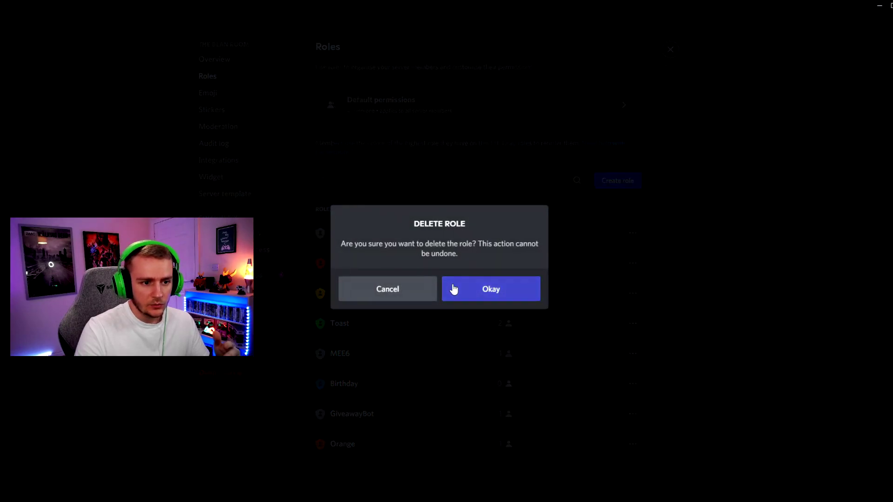
{"action": "left_click", "coordinate": [468, 291]}
{"action": "key", "text": "Escape"}
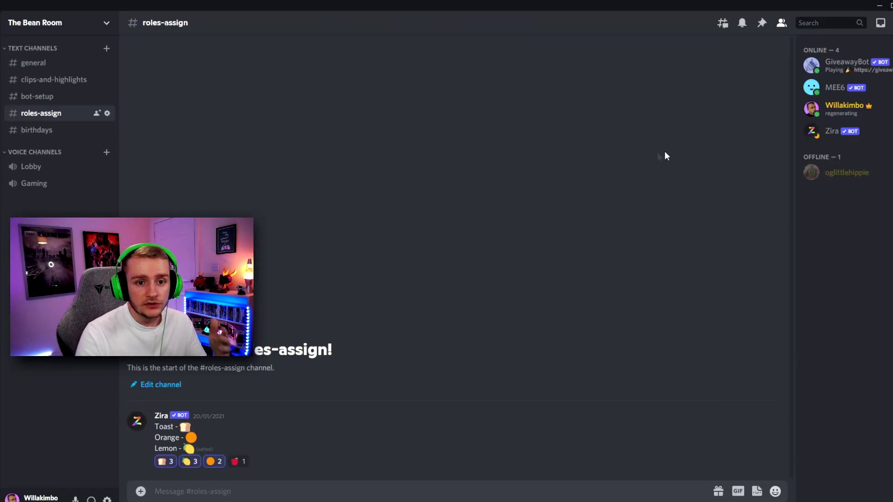
{"action": "left_click", "coordinate": [827, 114]}
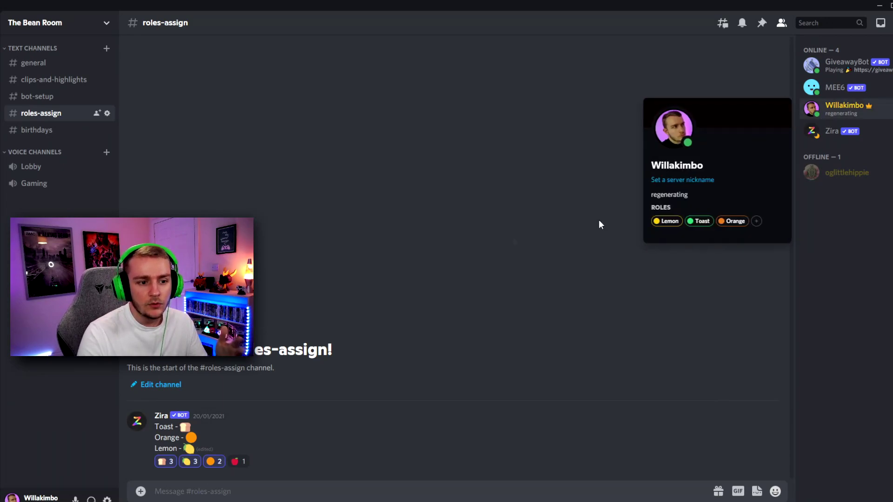
{"action": "left_click", "coordinate": [353, 280]}
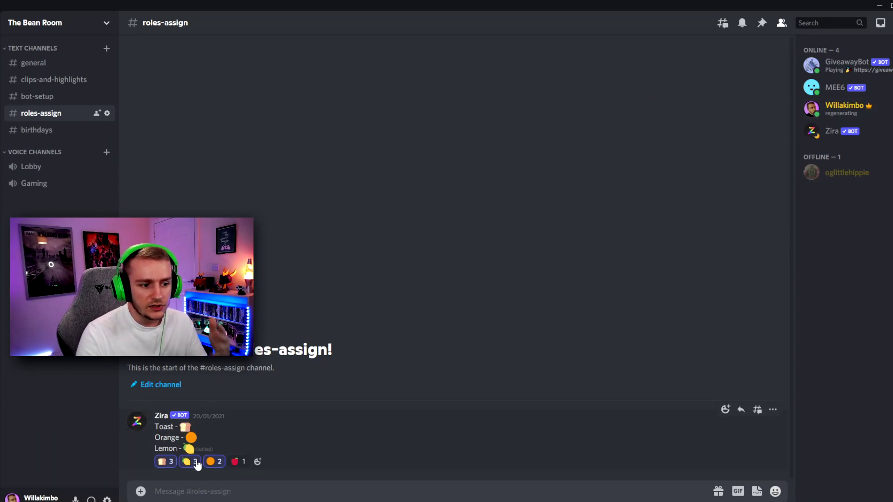
- Open the list of reactions on Zira's role message and remove the server owner's bread reaction
{"action": "mouse_move", "coordinate": [195, 464]}
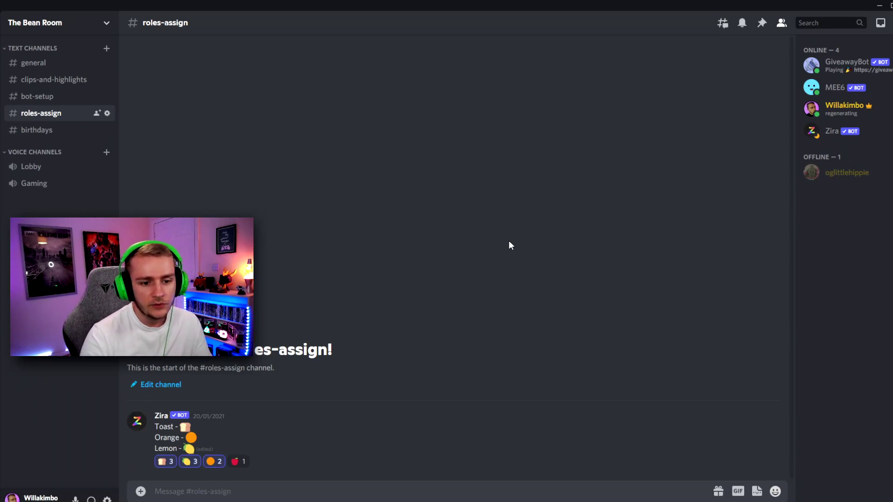
{"action": "left_click", "coordinate": [771, 412]}
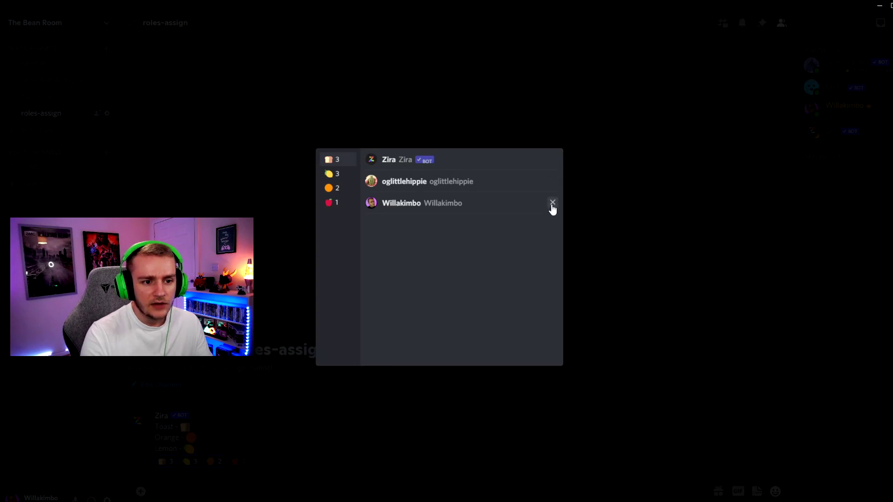
{"action": "left_click", "coordinate": [551, 202]}
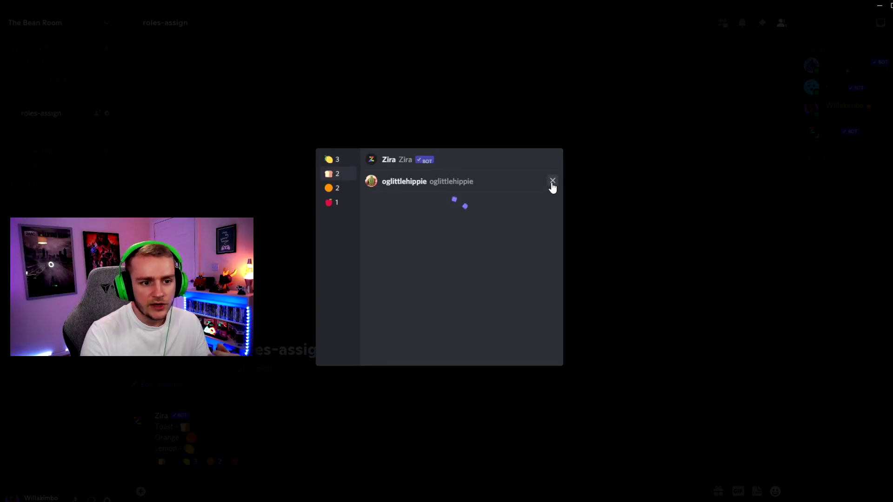